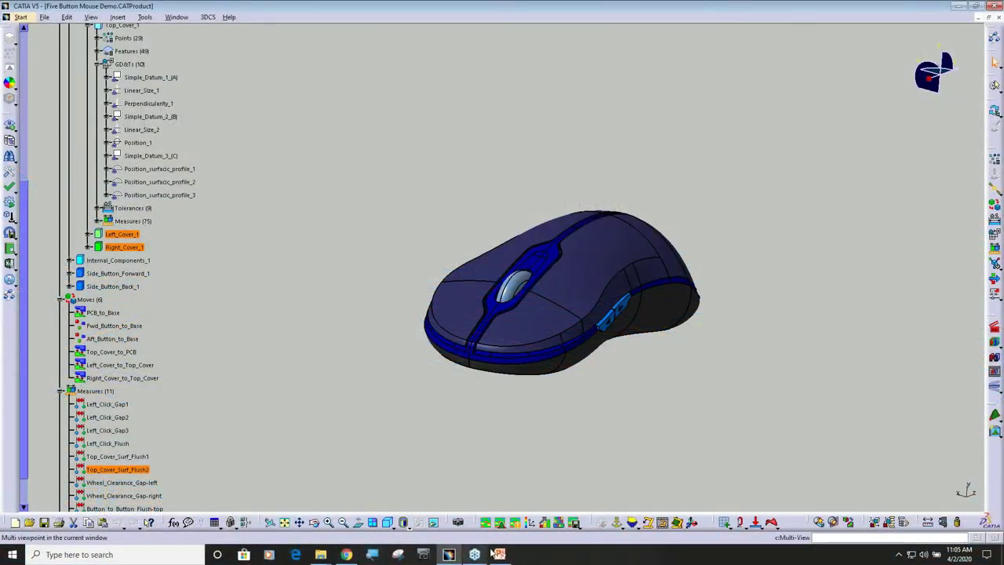
# Step: Bring the PowerPoint deck forward to its 'Analysis Table View' slide
pyautogui.click(499, 555)
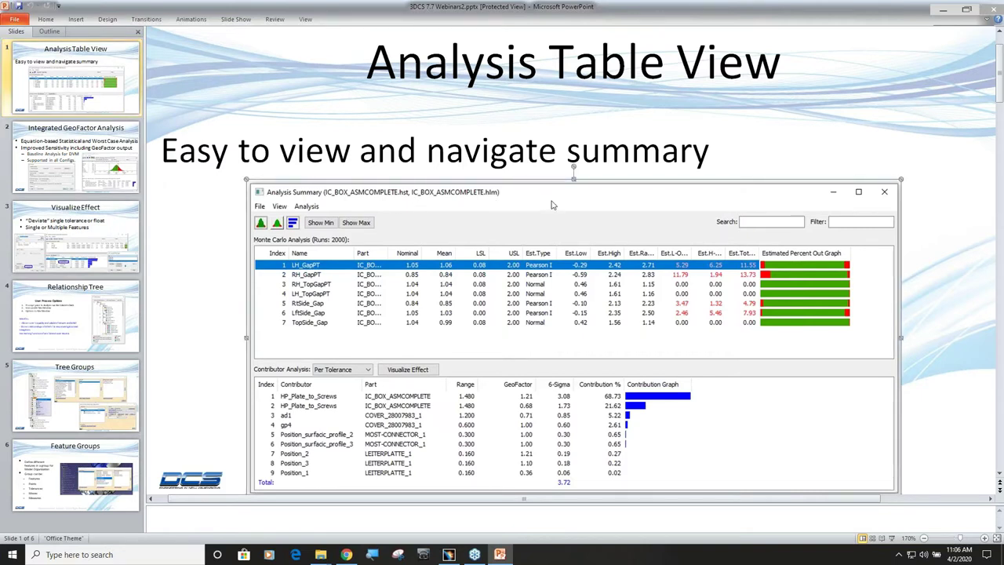
# Step: Deselect the slide subtitle and switch back to the Five Button Mouse Demo in CATIA
pyautogui.click(601, 150)
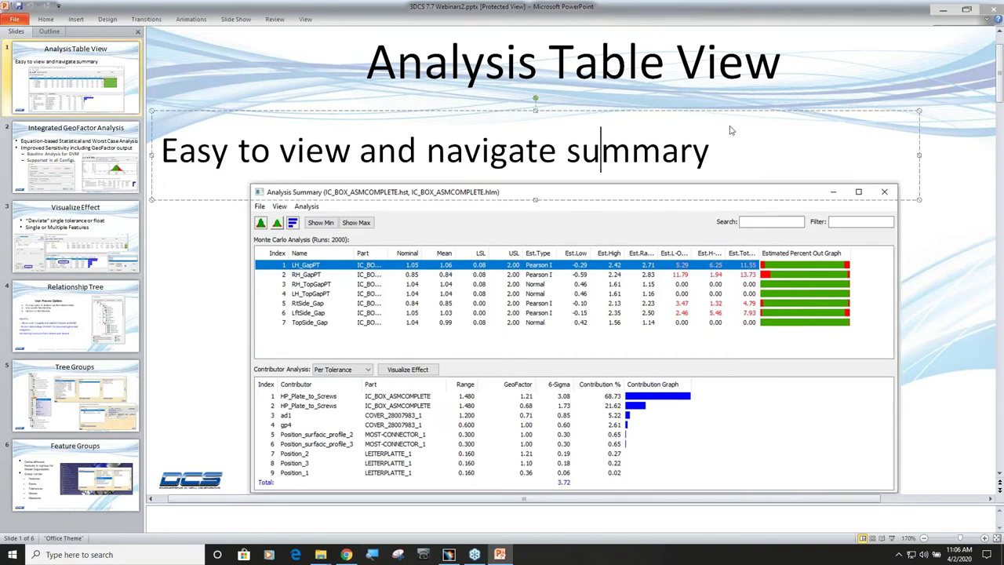
pyautogui.press('Escape')
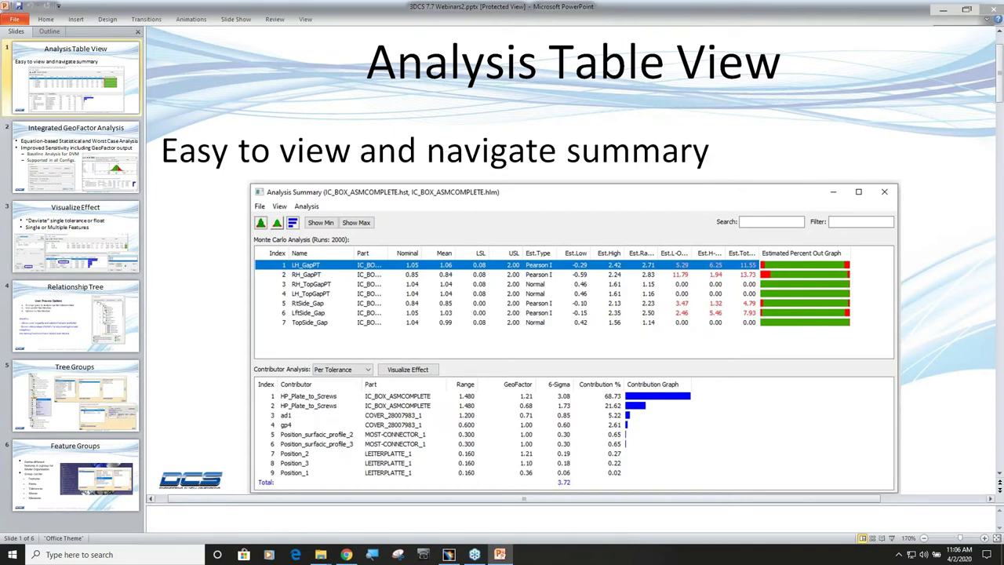
pyautogui.click(448, 555)
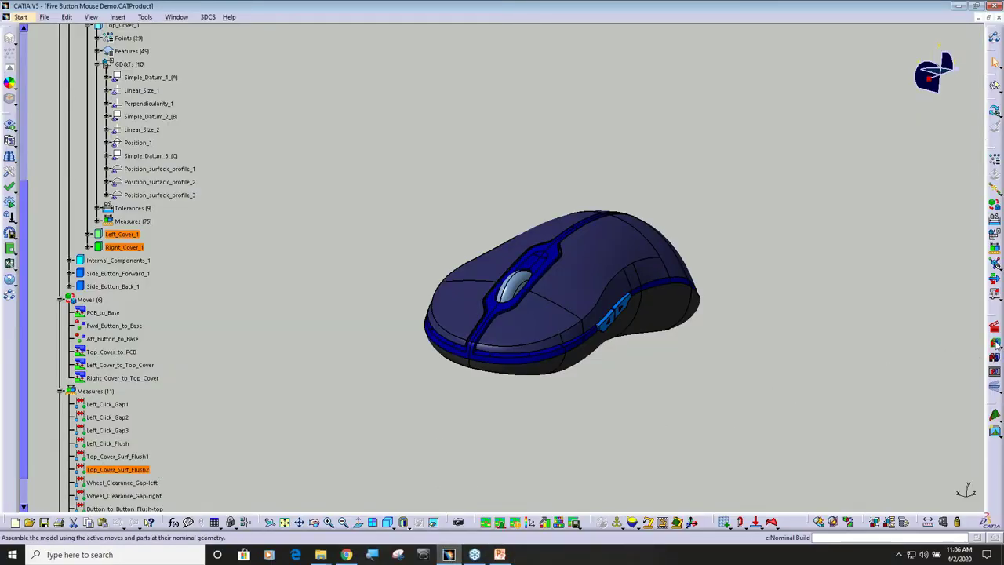
# Step: Open the Run Analysis settings: 10000-run Monte Carlo with contributor analysis
pyautogui.moveTo(581, 308); pyautogui.dragTo(675, 346, button='middle')
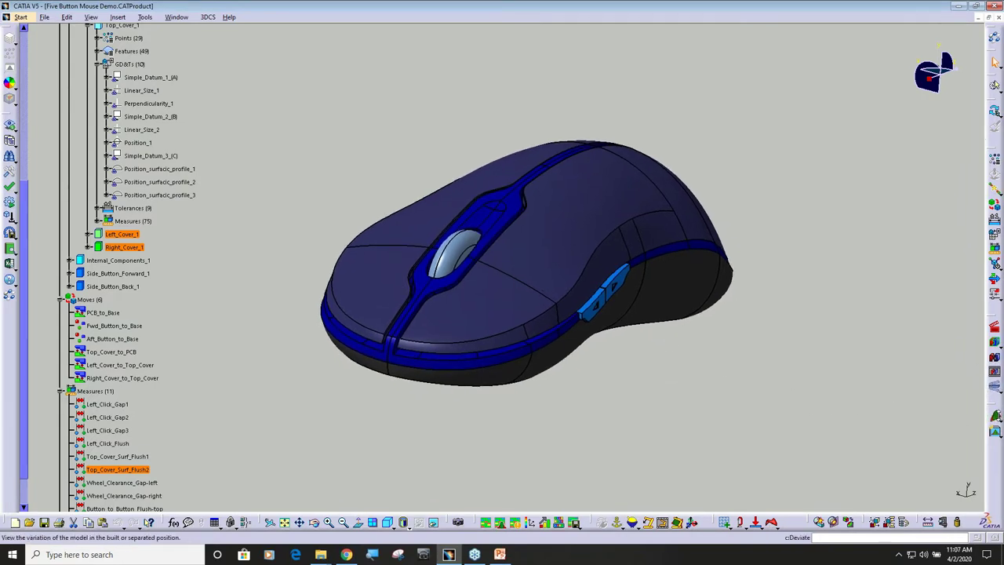
pyautogui.click(995, 416)
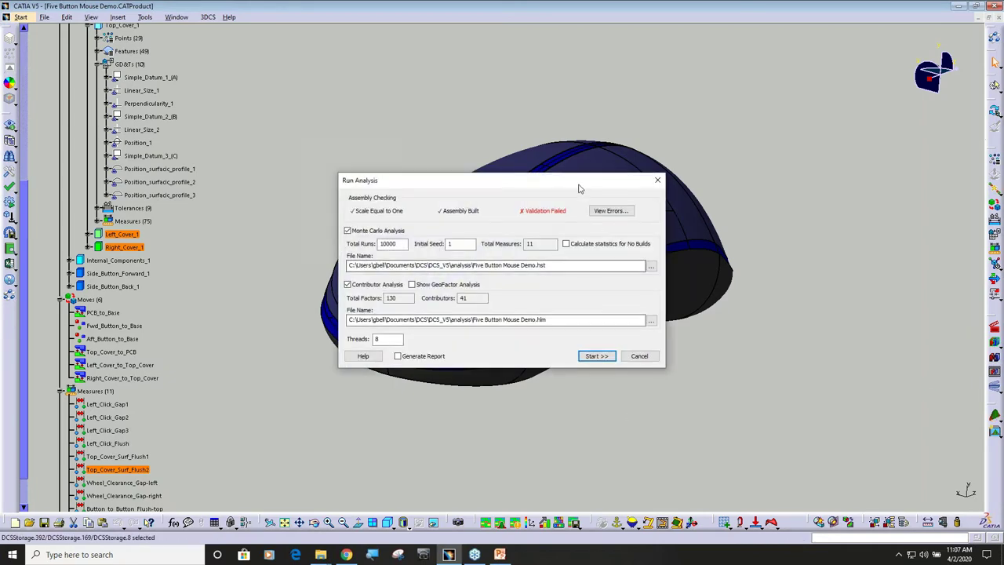
# Step: Start the 10000-run Monte Carlo and contributor analysis, accepting the overwrite of previous results
pyautogui.moveTo(579, 188); pyautogui.dragTo(779, 144)
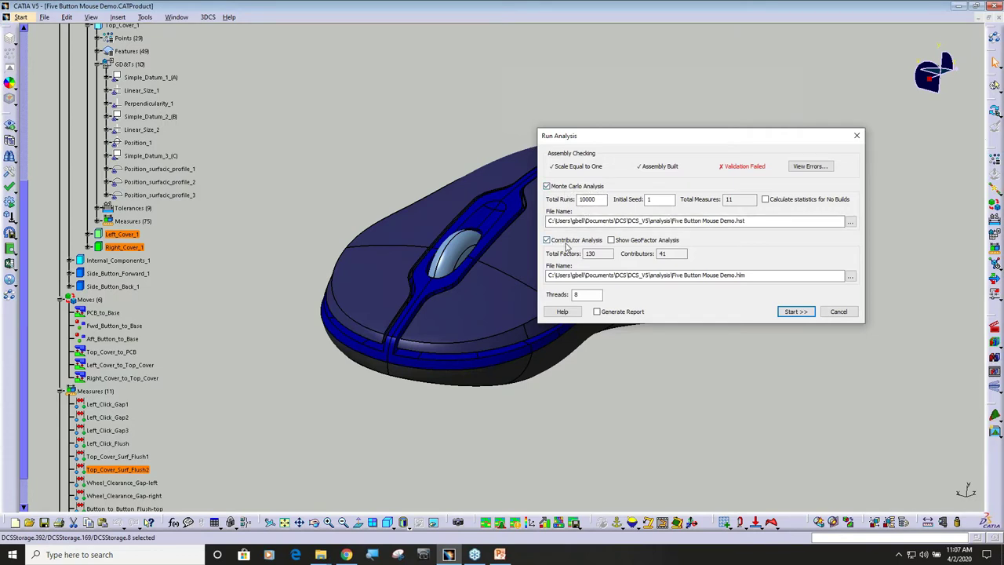
pyautogui.click(797, 311)
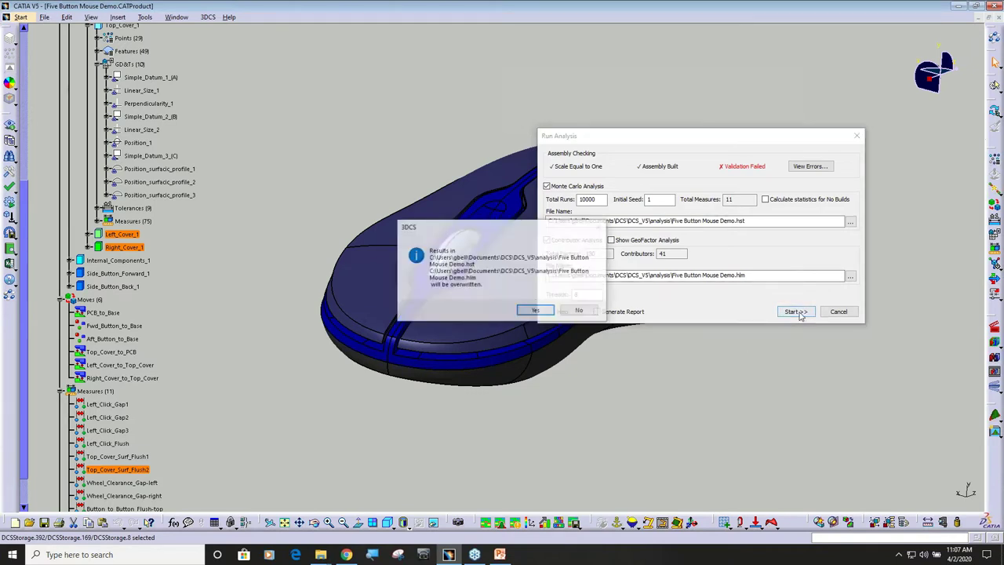
pyautogui.click(536, 310)
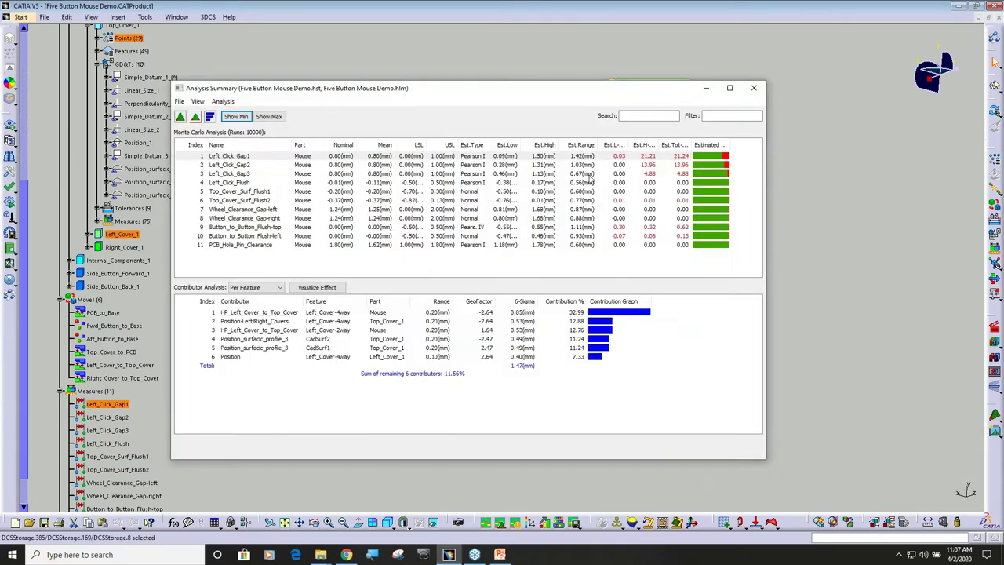
# Step: Reposition the Analysis Summary window near the top-left of the screen
pyautogui.moveTo(597, 90); pyautogui.dragTo(425, 72)
pyautogui.click(691, 324)
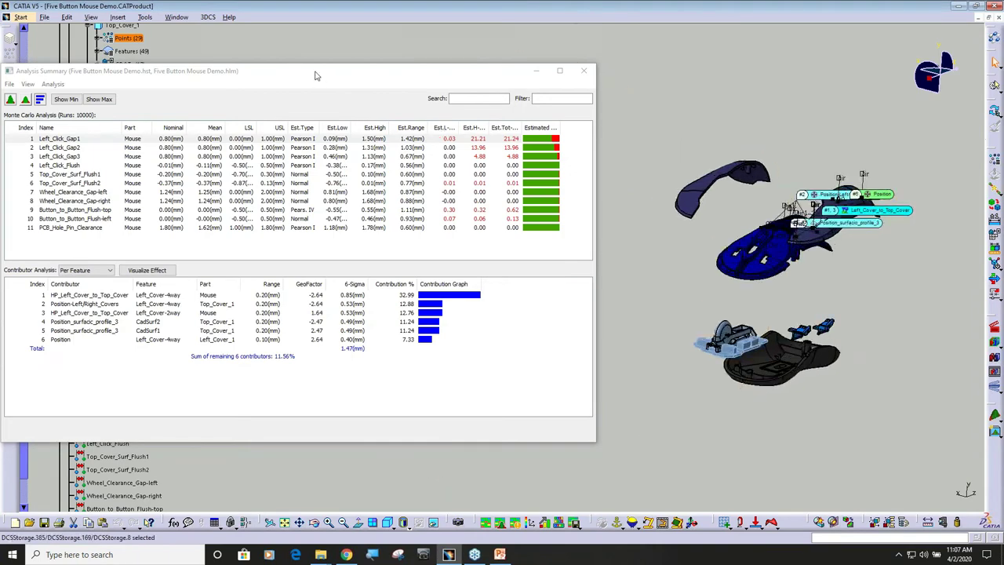
pyautogui.moveTo(316, 75); pyautogui.dragTo(339, 70)
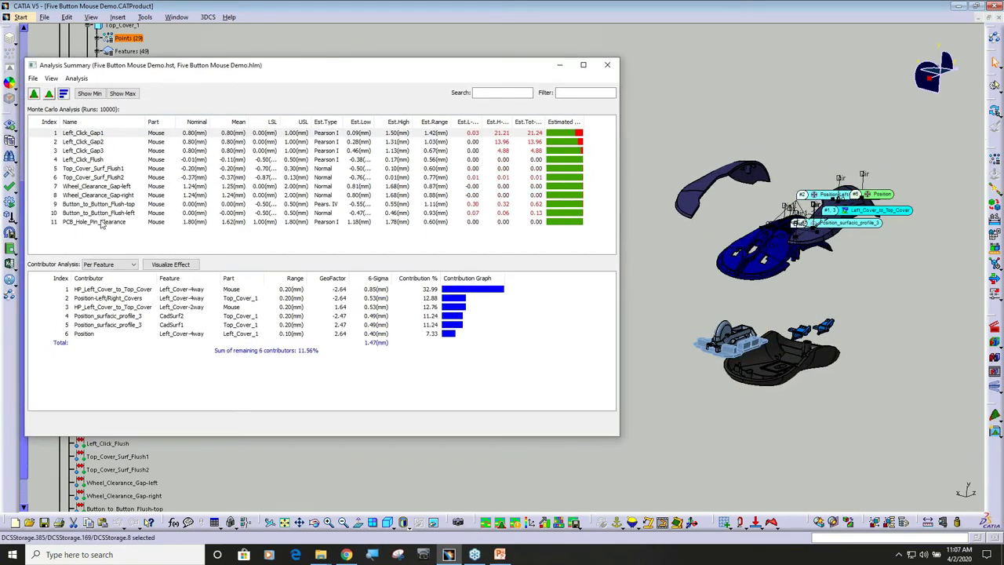
# Step: Review contributors for Left_Click_Gap2, Gap3, Flush and both Top_Cover flushes, then open Left_Click_Gap1's Monte Carlo results
pyautogui.click(71, 142)
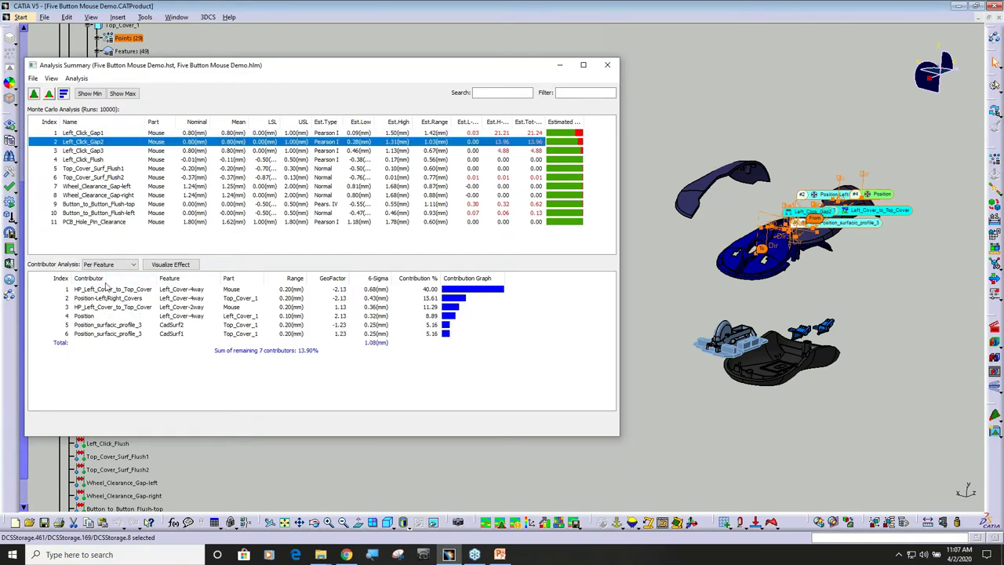
pyautogui.click(90, 151)
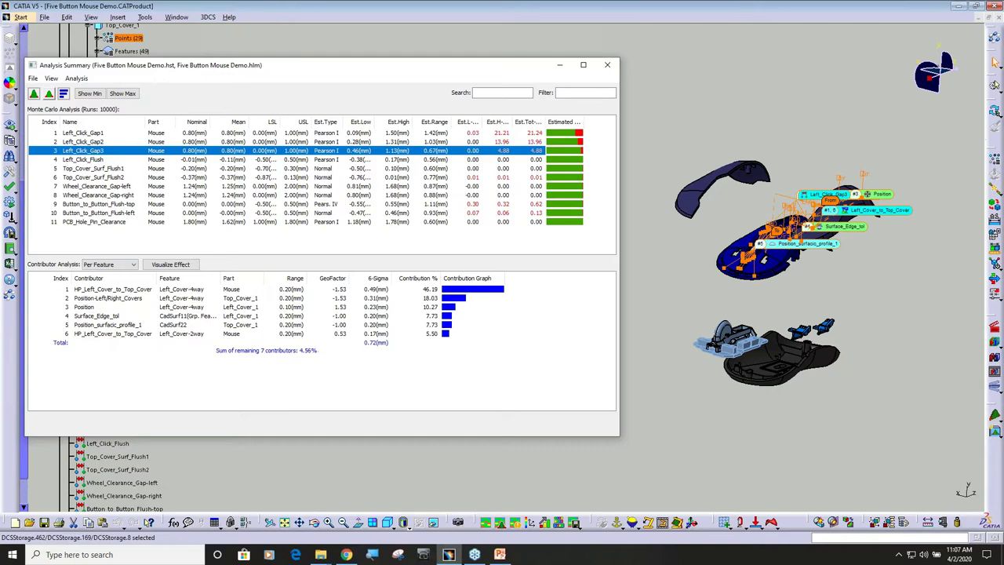
pyautogui.click(93, 160)
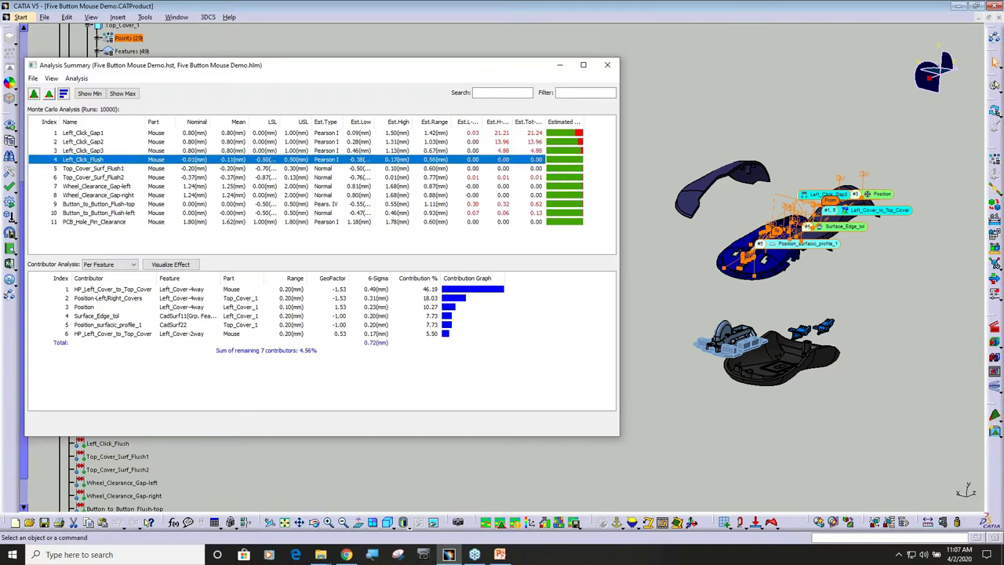
pyautogui.click(95, 168)
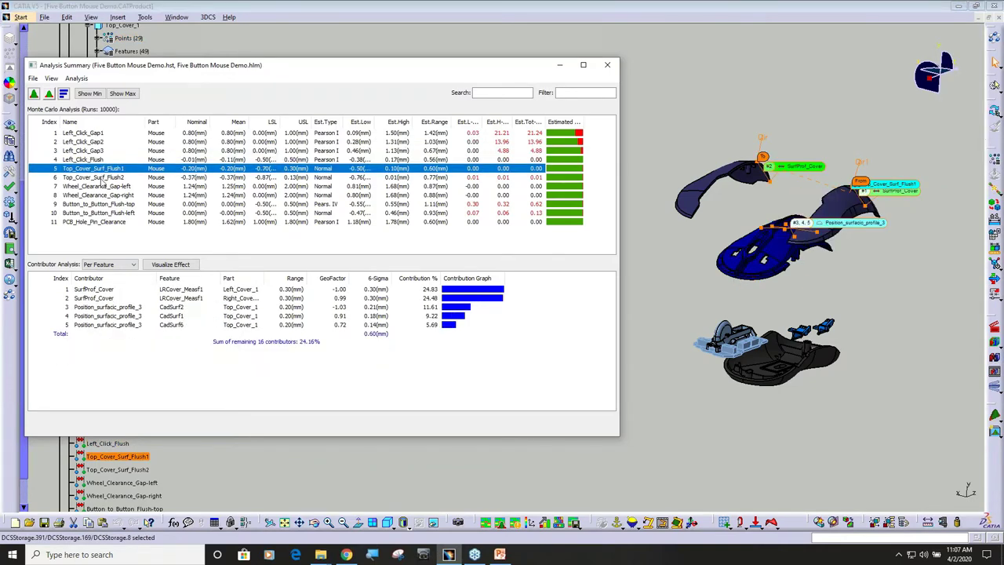
pyautogui.click(102, 178)
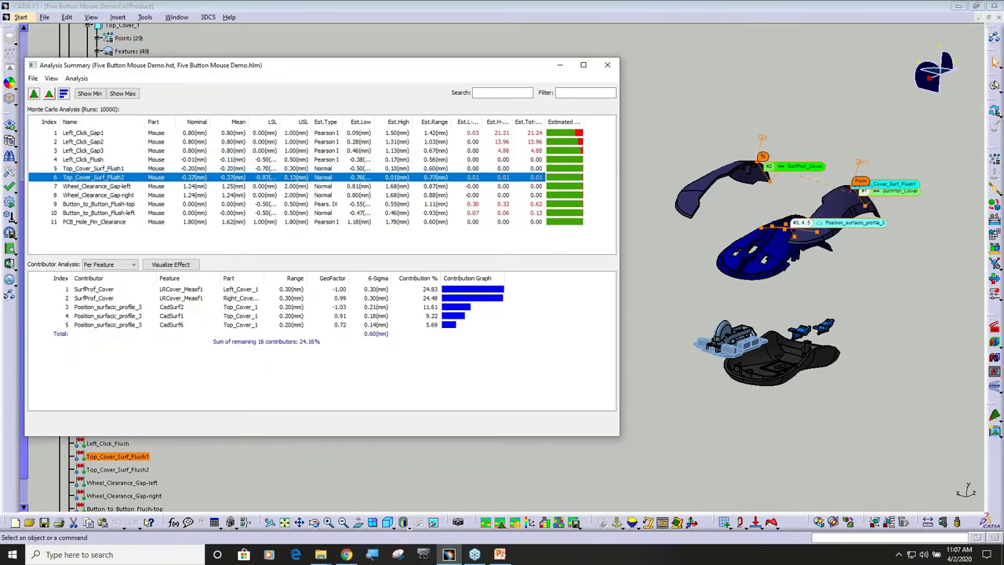
pyautogui.click(97, 134)
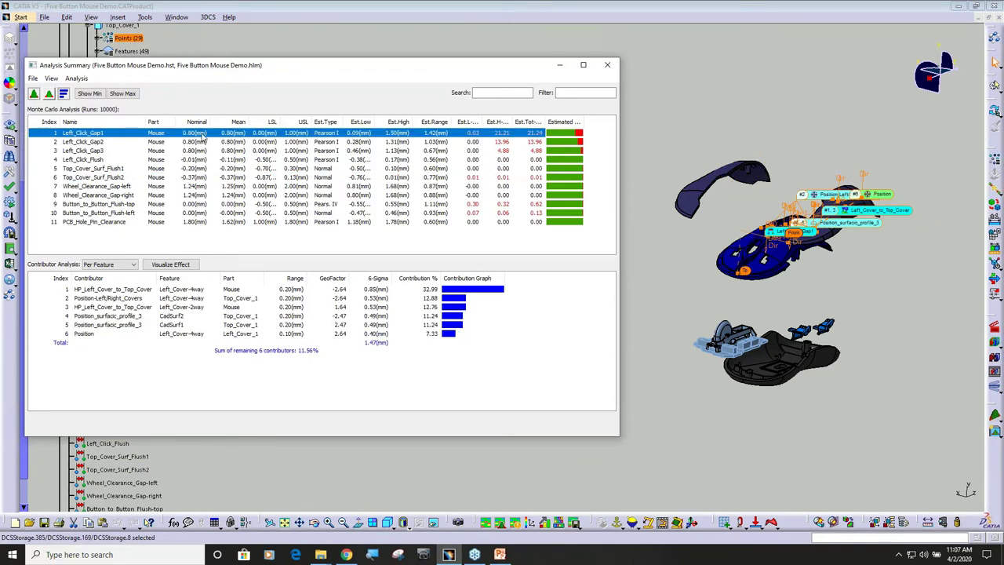
pyautogui.doubleClick(94, 135)
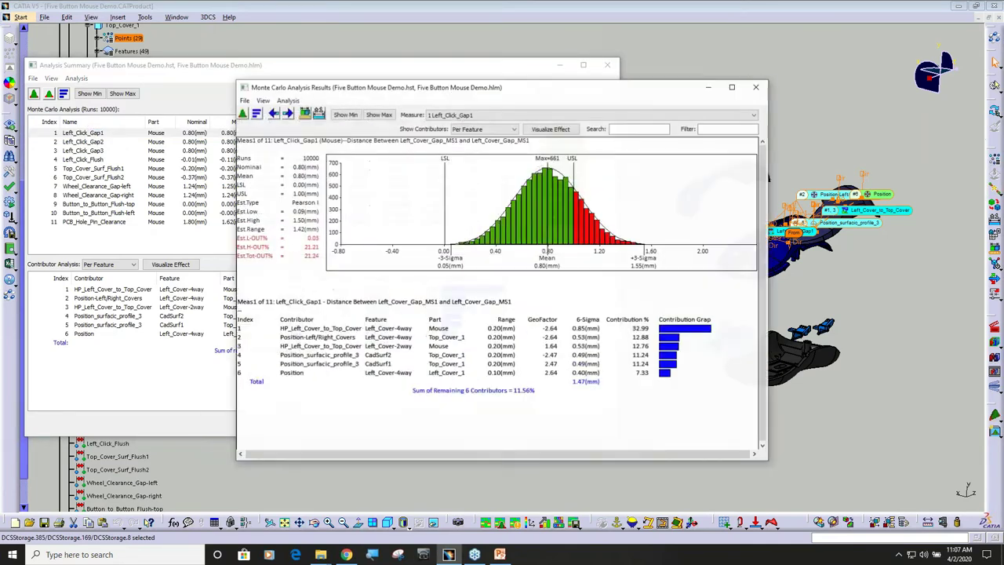
# Step: Highlight Left_Click_Gap1's contributors, HP_Left_Cover_to_Top_Cover through Position_surfacic_profile_3, on the exploded model
pyautogui.click(755, 88)
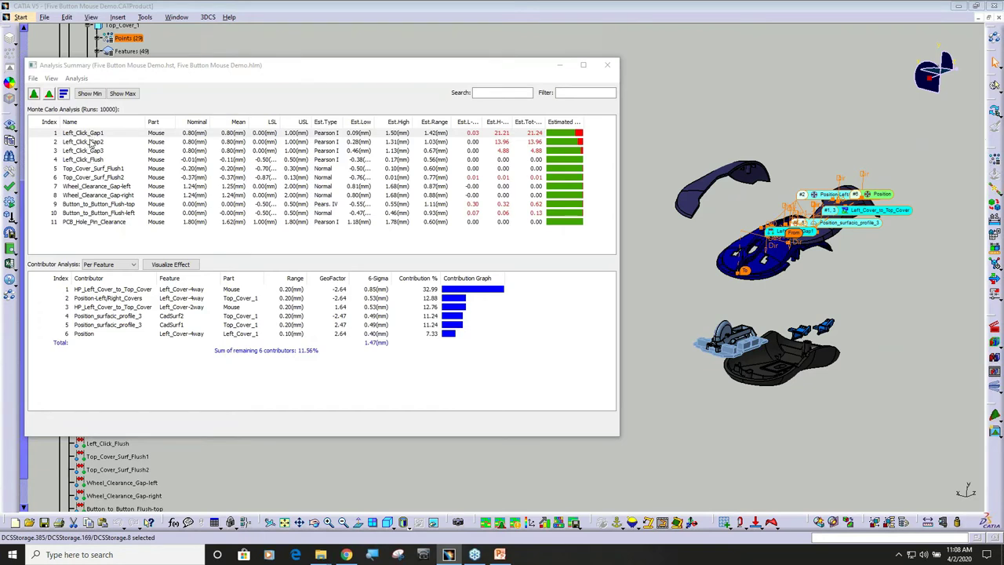
pyautogui.click(92, 134)
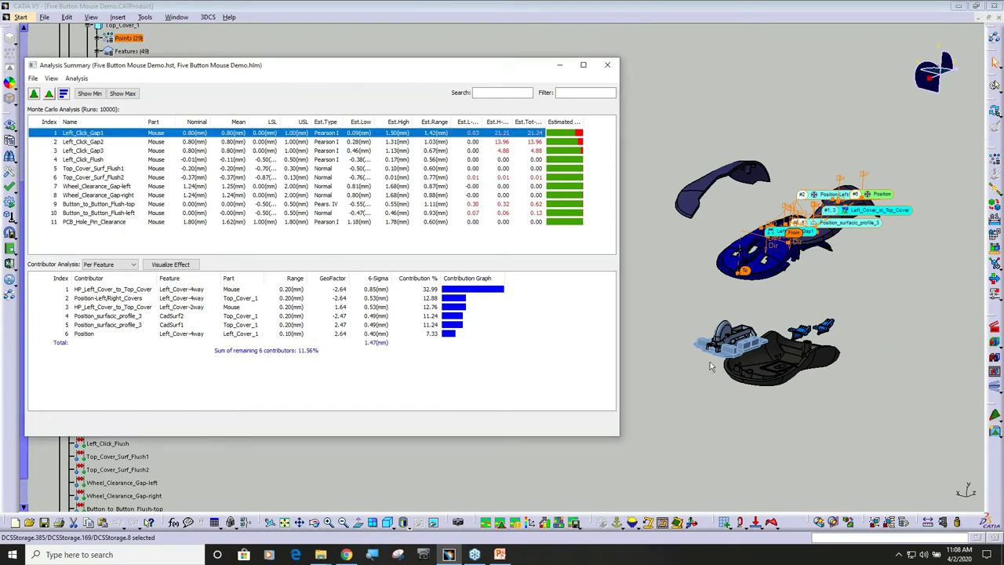
pyautogui.click(92, 290)
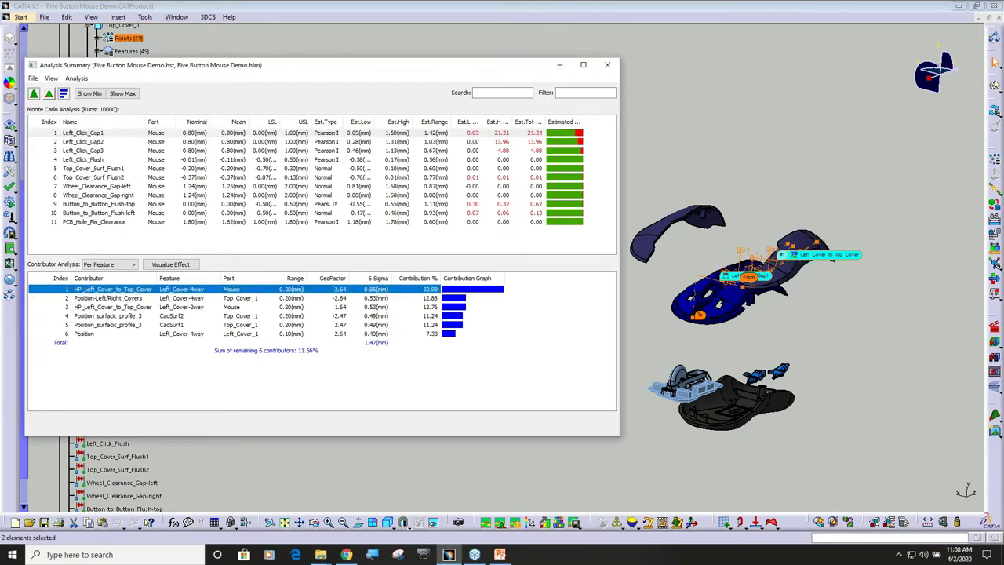
pyautogui.click(99, 299)
pyautogui.click(99, 308)
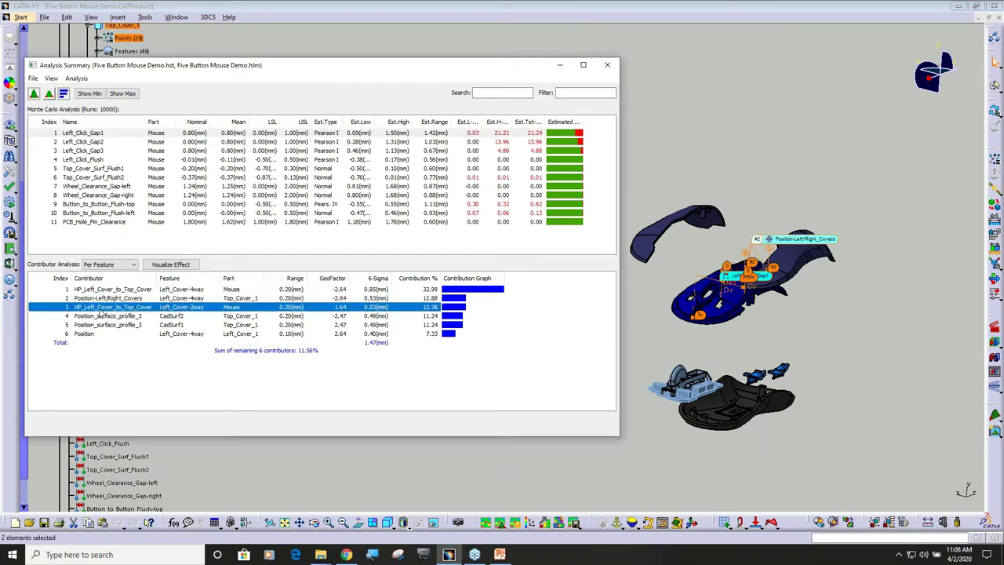
pyautogui.click(107, 317)
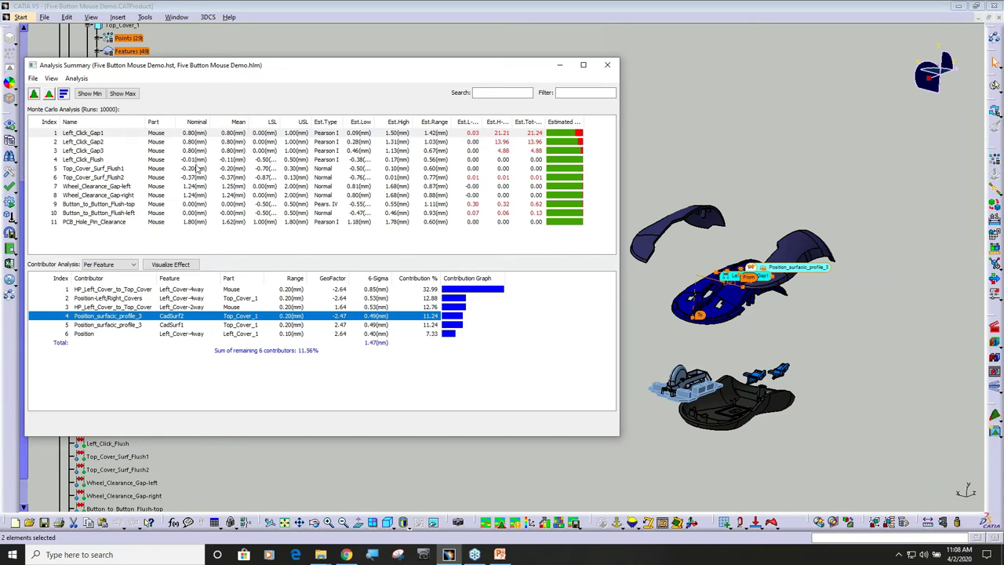
pyautogui.click(93, 133)
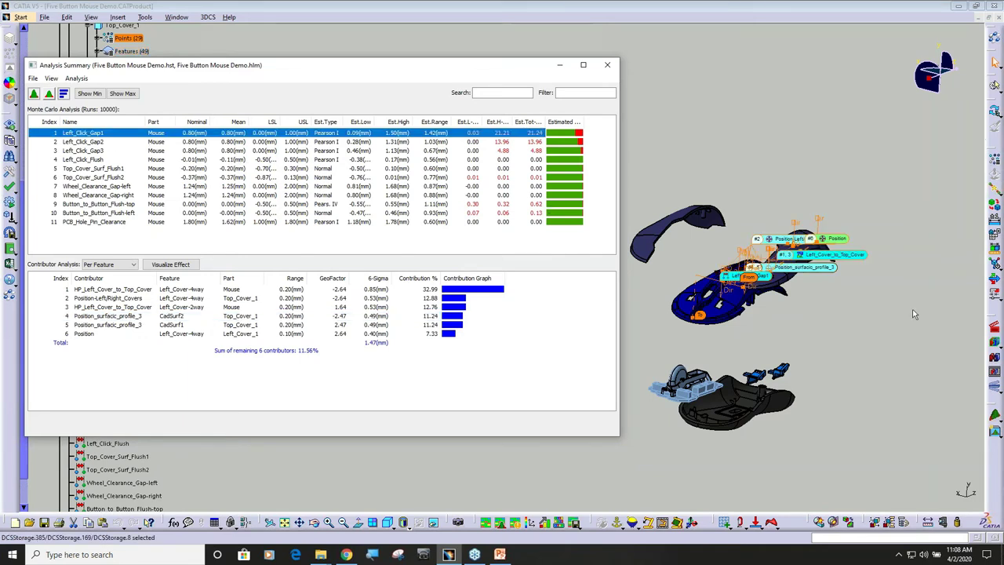
# Step: Collapse the mouse into its assembled state, zoom in, and reselect Left_Click_Gap1
pyautogui.click(995, 344)
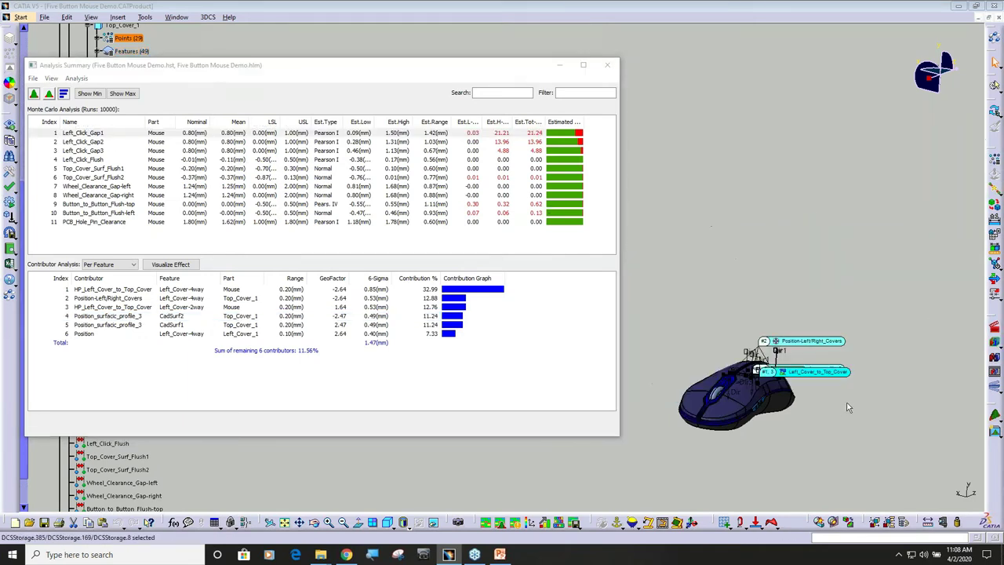
pyautogui.moveTo(847, 406); pyautogui.dragTo(687, 270, button='middle')
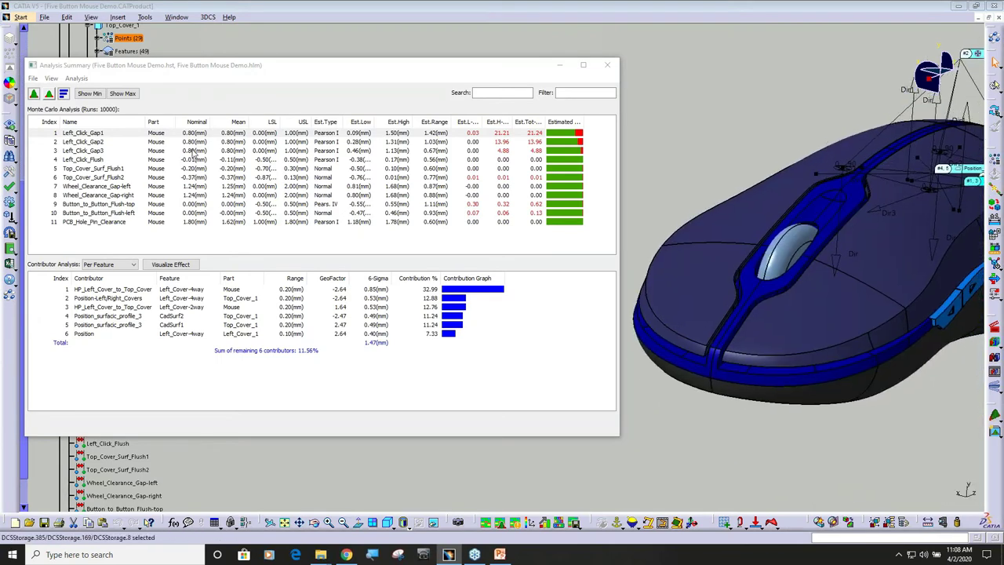
pyautogui.click(99, 142)
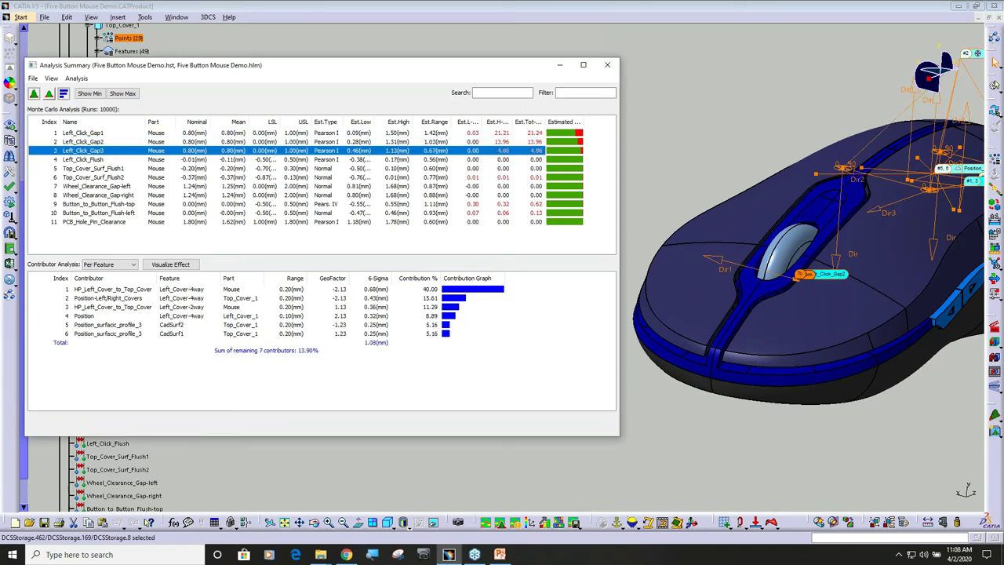
pyautogui.click(92, 134)
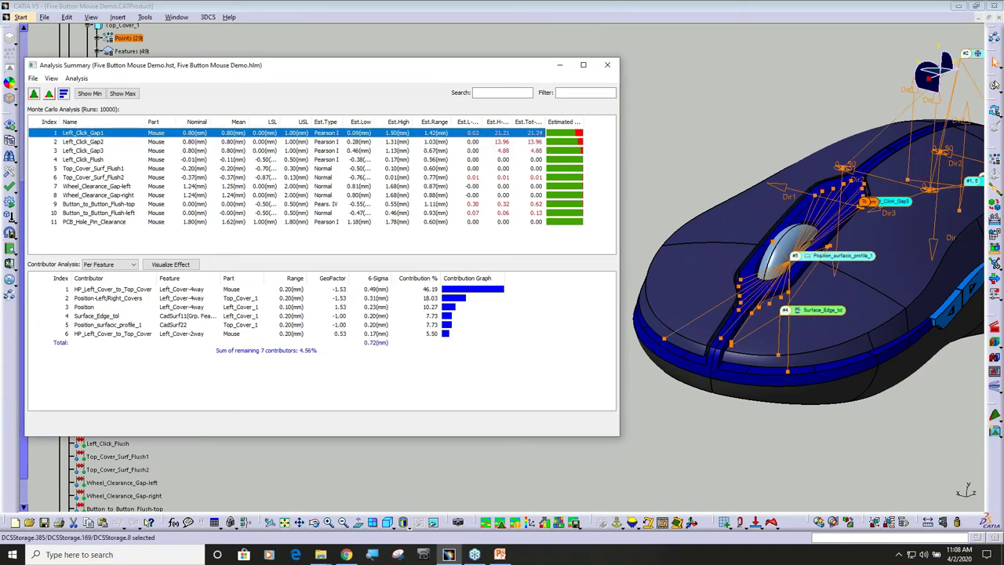
# Step: Compare the mouse at maximum, minimum, then maximum simulated deviation
pyautogui.click(120, 95)
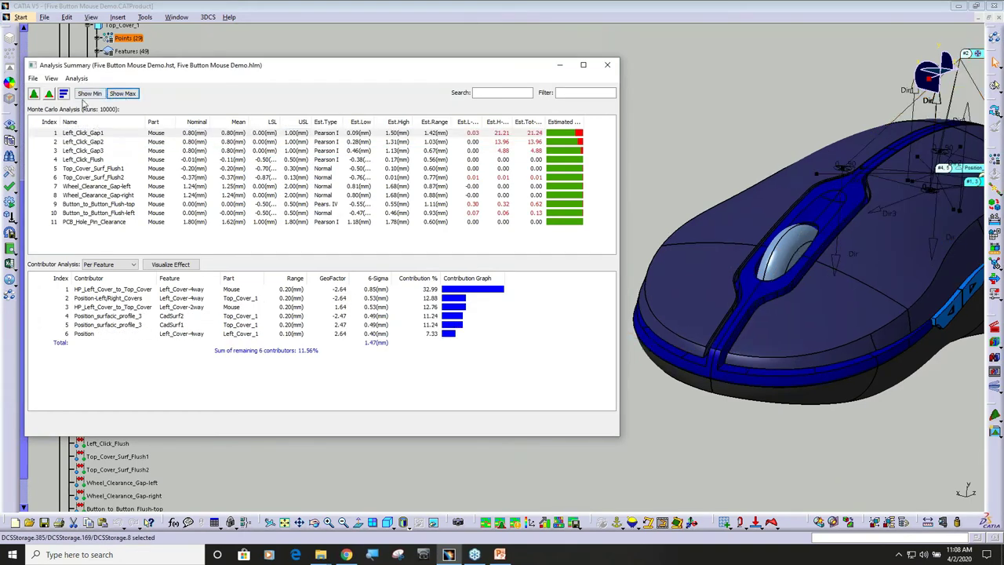
pyautogui.click(98, 94)
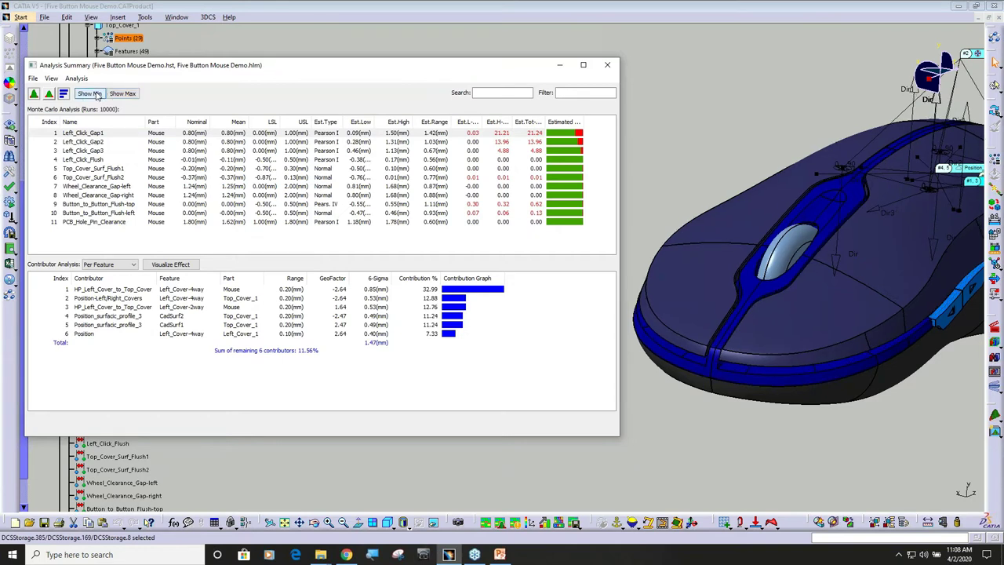
pyautogui.click(126, 94)
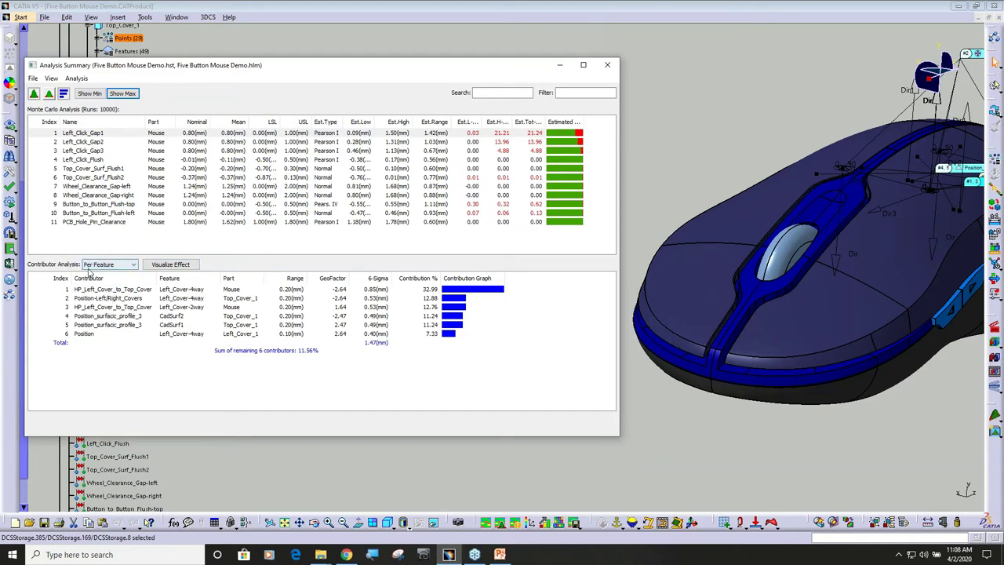
pyautogui.click(133, 267)
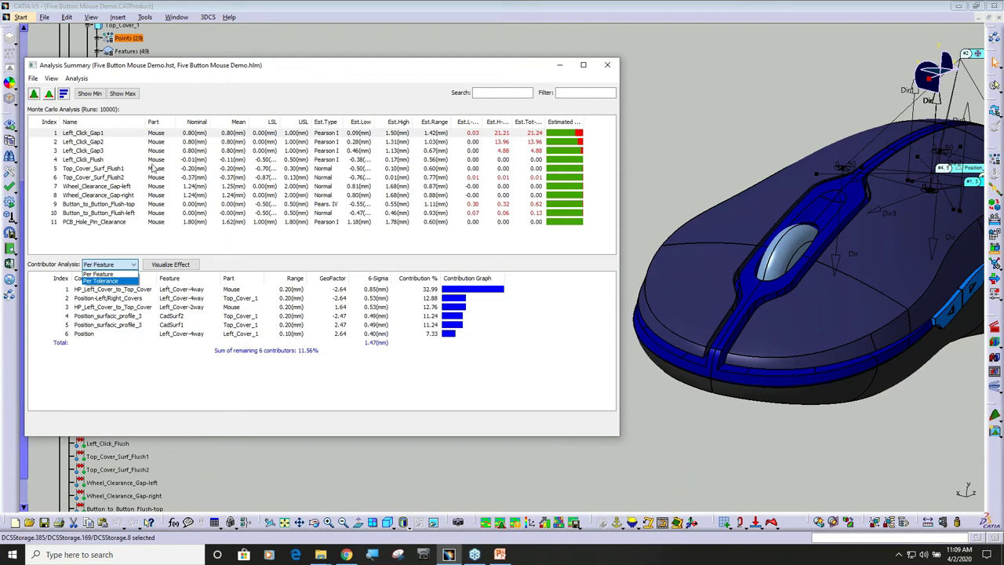
# Step: Keep Per Feature grouping and highlight the CadSurf2 and CadSurf1 profile contributors at 11.24% each
pyautogui.click(100, 275)
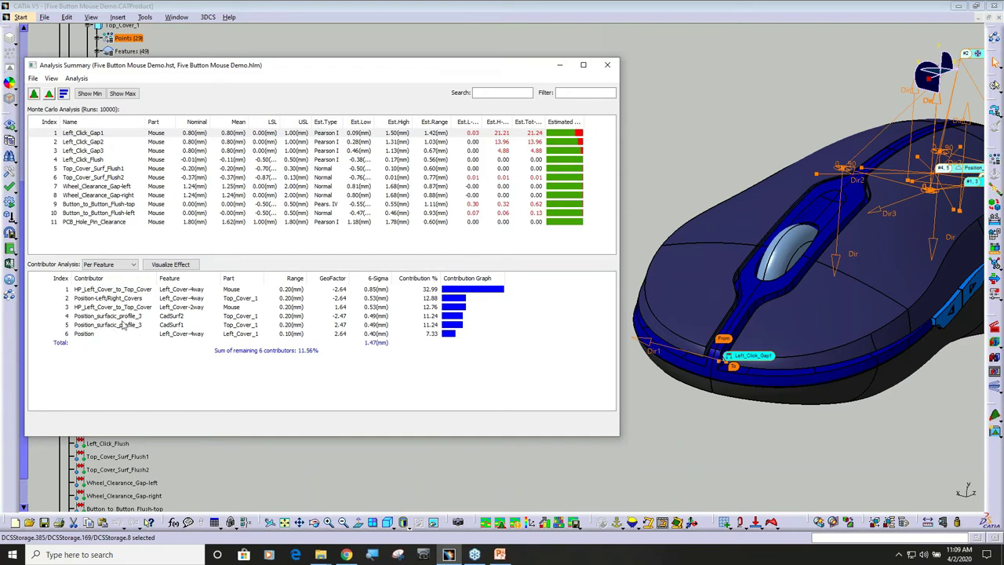
pyautogui.click(179, 318)
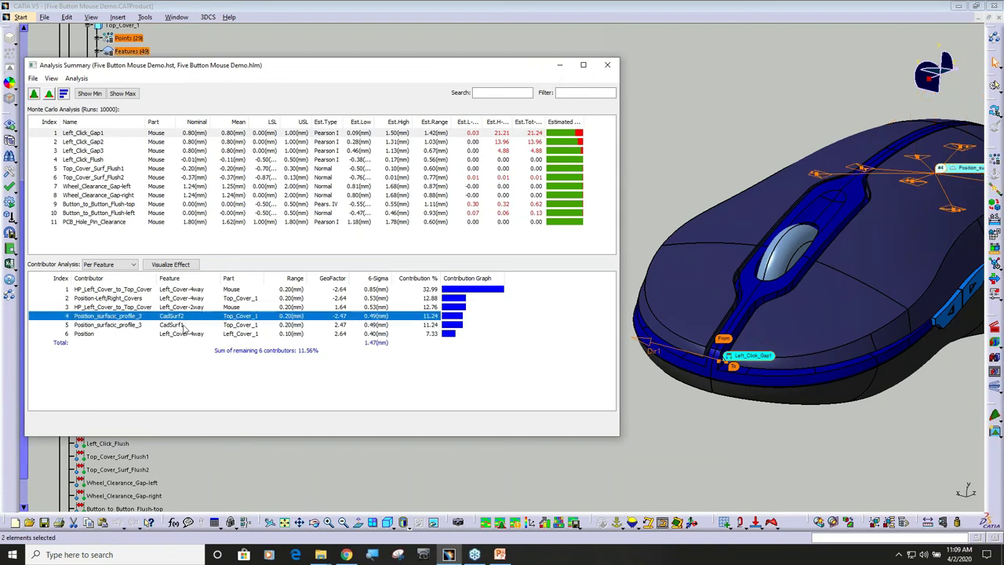
pyautogui.click(180, 324)
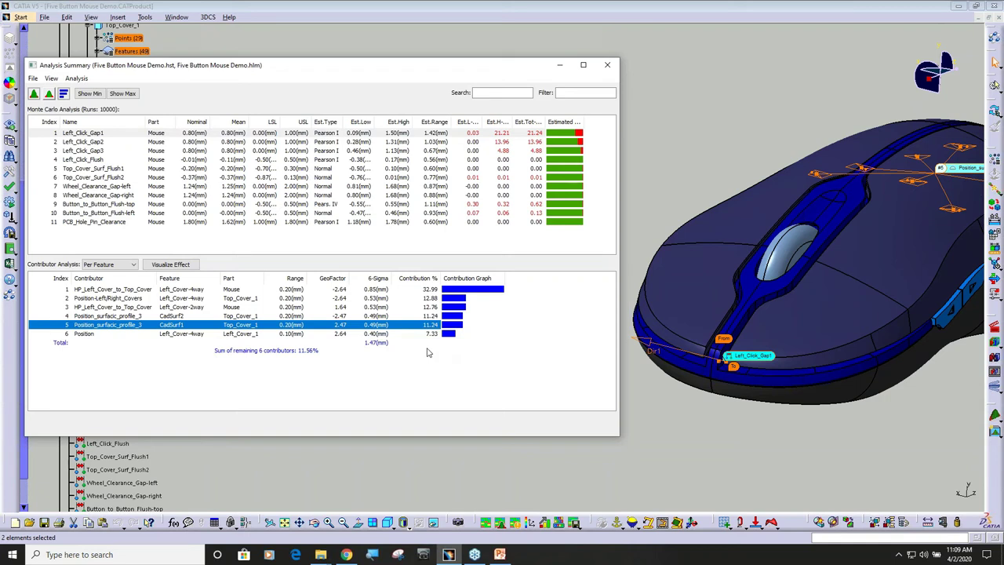
pyautogui.click(134, 265)
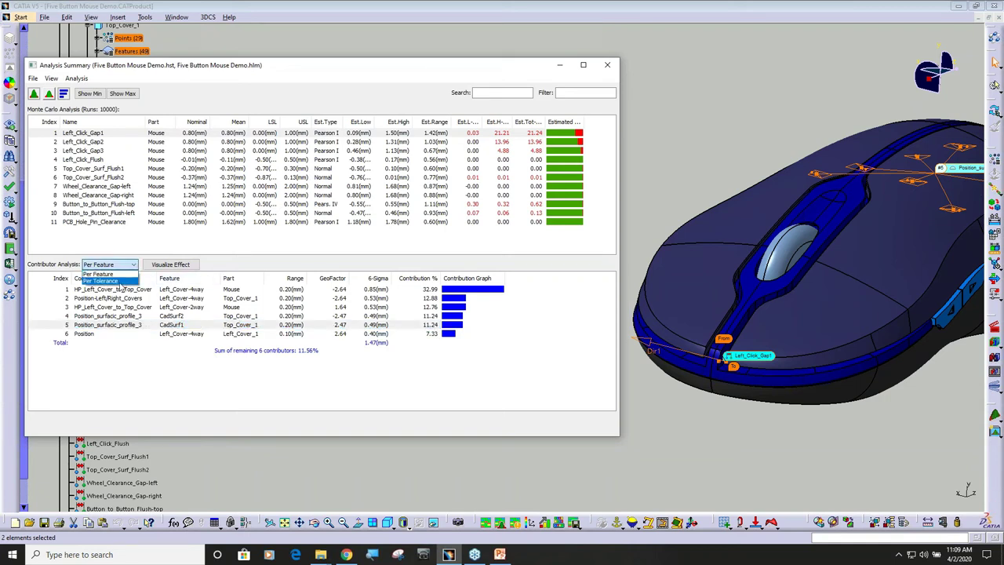
# Step: Switch contributor grouping to Per Tolerance, review it, then close the Analysis Summary
pyautogui.click(100, 280)
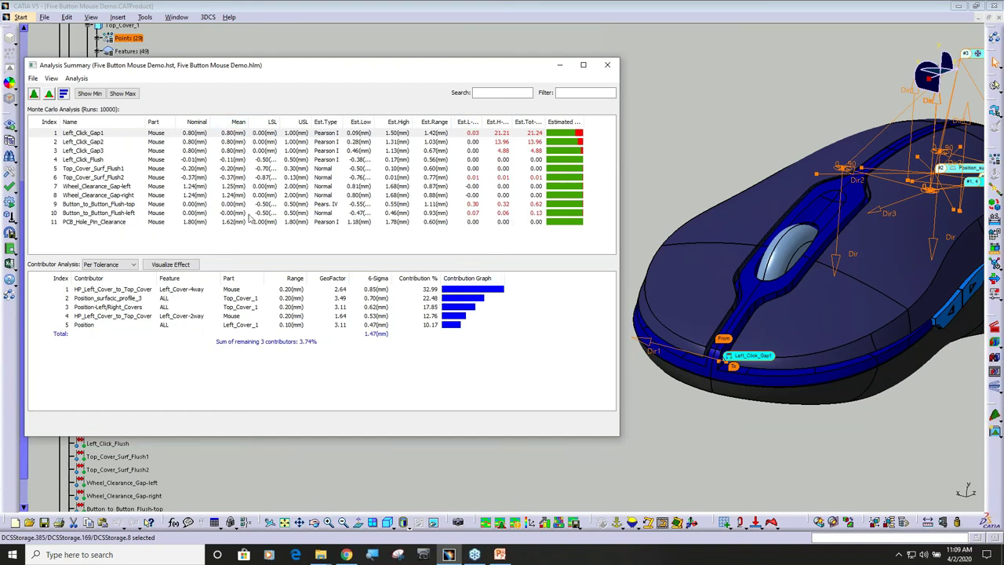
pyautogui.moveTo(431, 73); pyautogui.dragTo(495, 55)
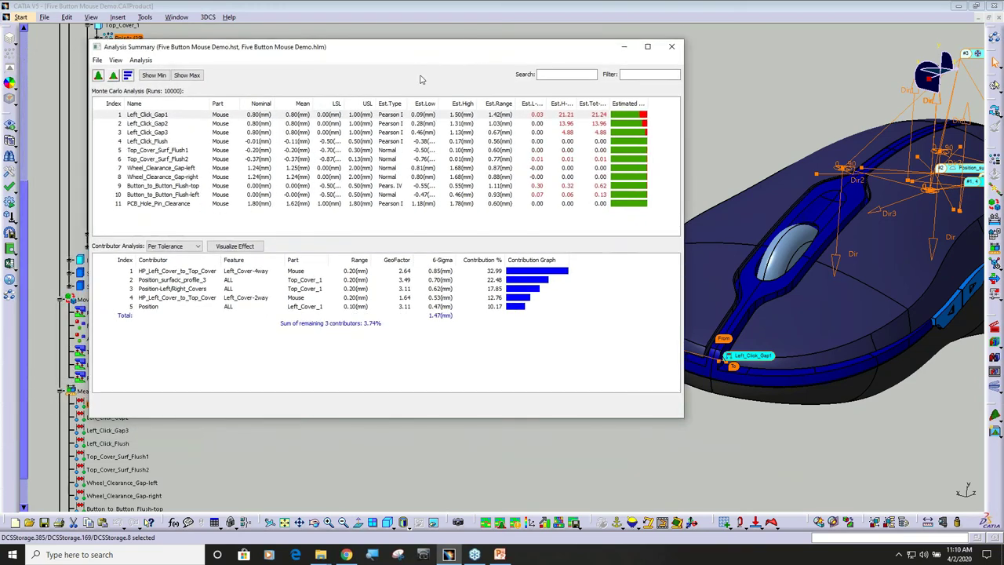
pyautogui.click(671, 49)
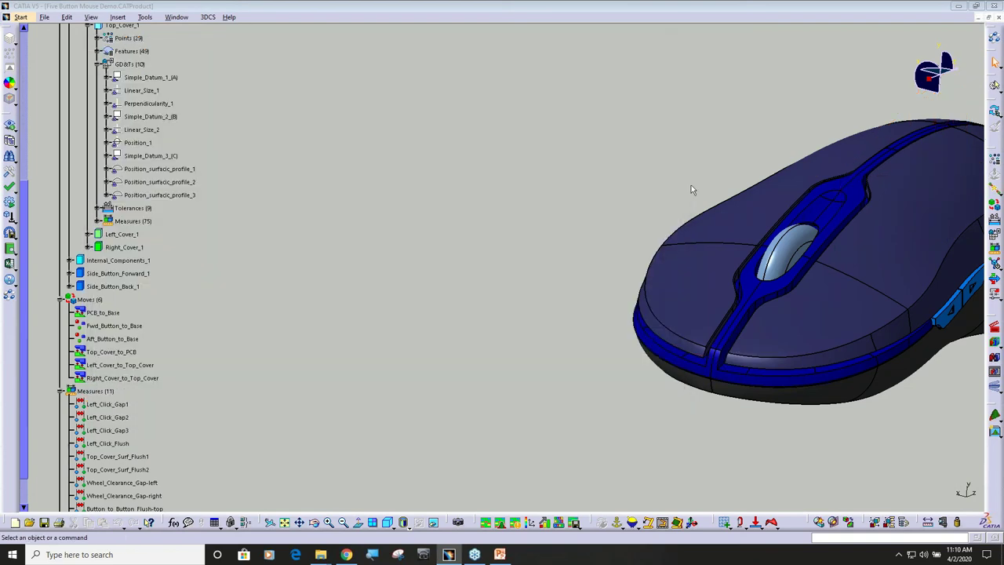
# Step: Separate the mouse into covers, internal components and side buttons, and rotate to view them all
pyautogui.click(994, 364)
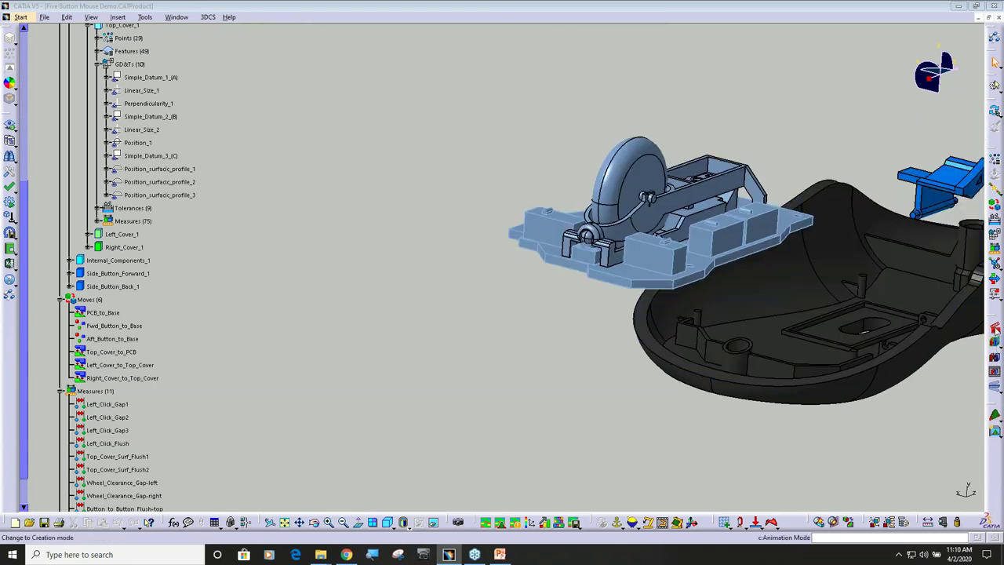
pyautogui.click(994, 330)
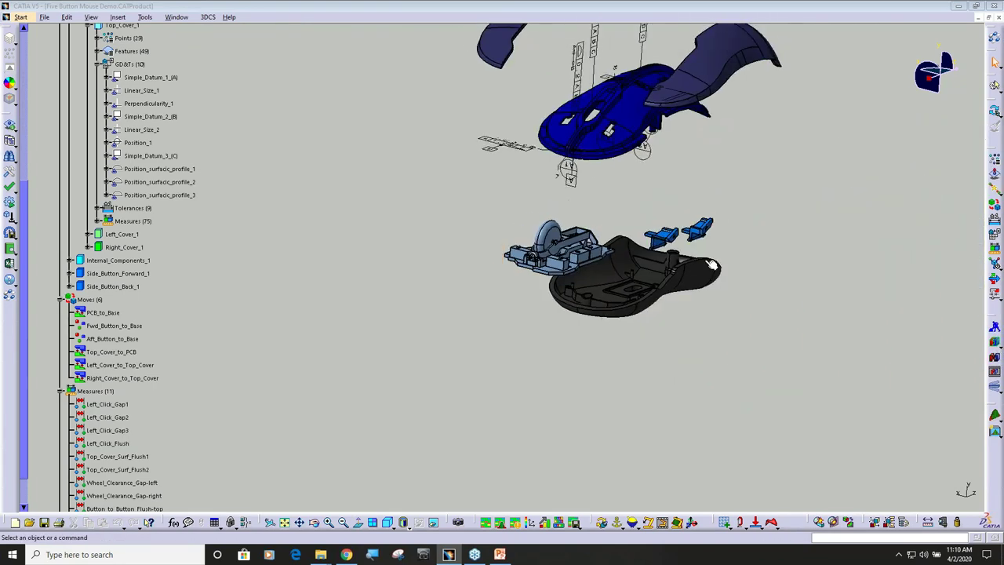
pyautogui.moveTo(712, 264); pyautogui.dragTo(666, 359, button='middle')
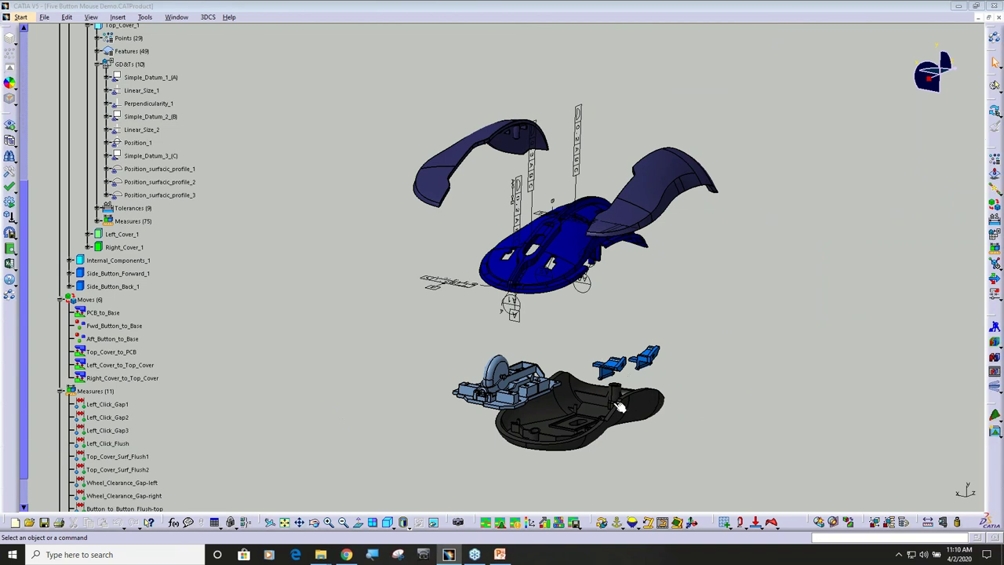